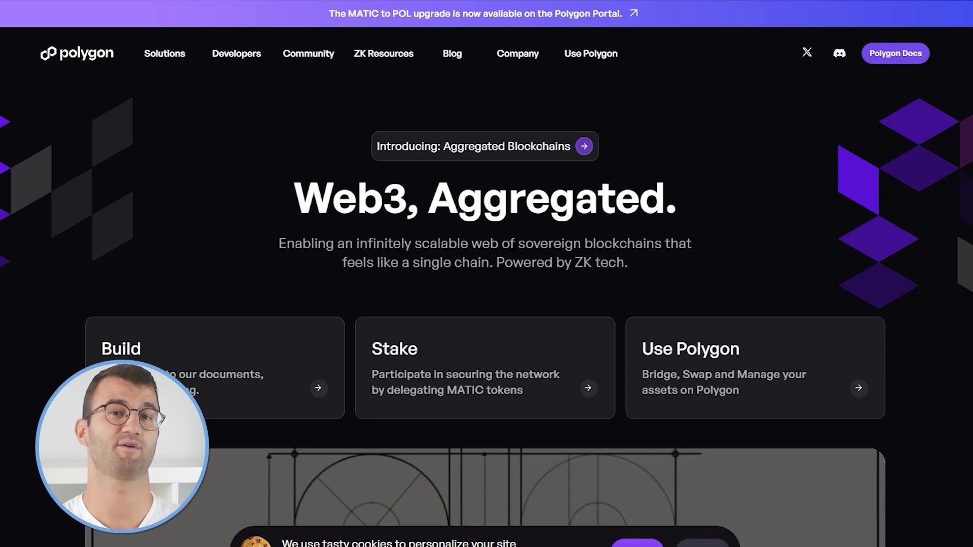
- Scroll down through the Koinly page toward the sign-up form
scroll(487, 280, "down", 5)
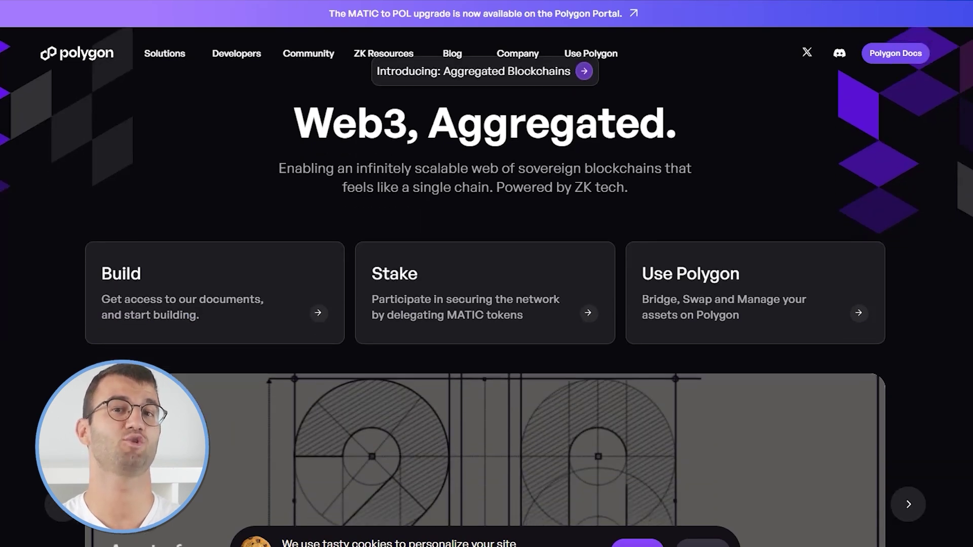
scroll(487, 273, "down", 11)
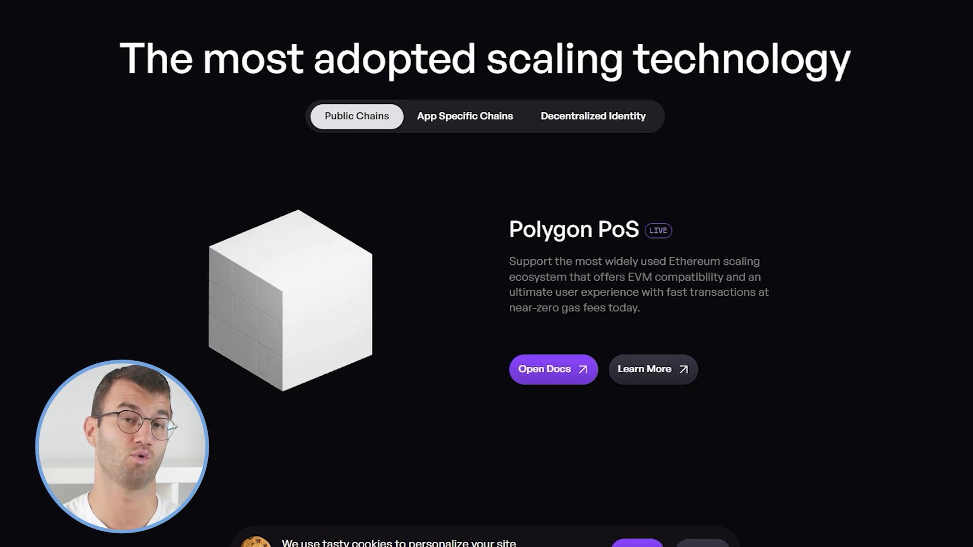
scroll(487, 274, "down", 8)
scroll(487, 274, "down", 3)
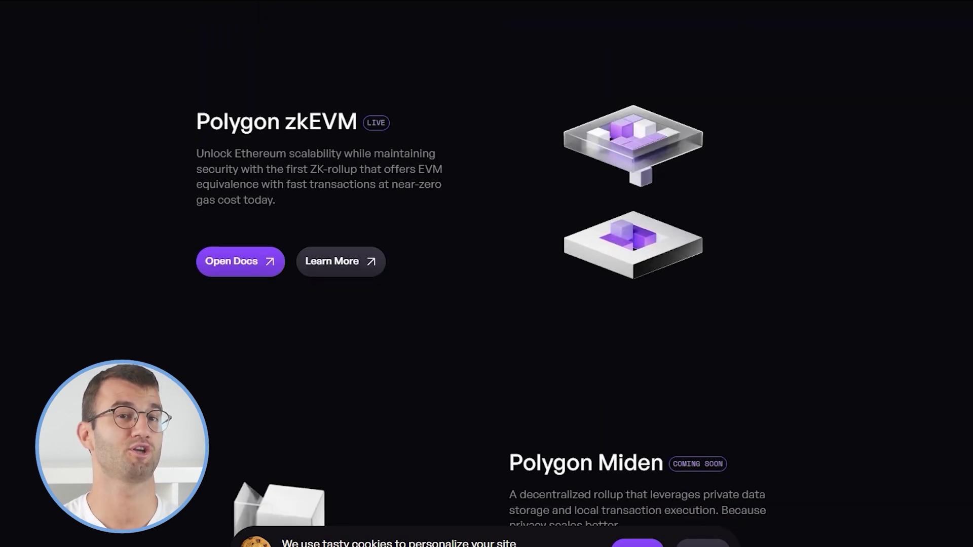
scroll(487, 274, "down", 8)
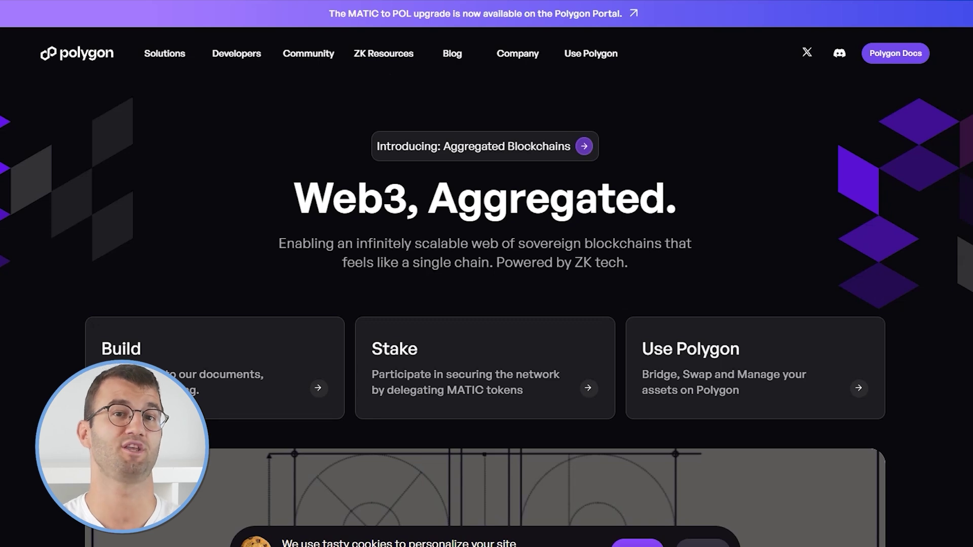
scroll(487, 274, "down", 5)
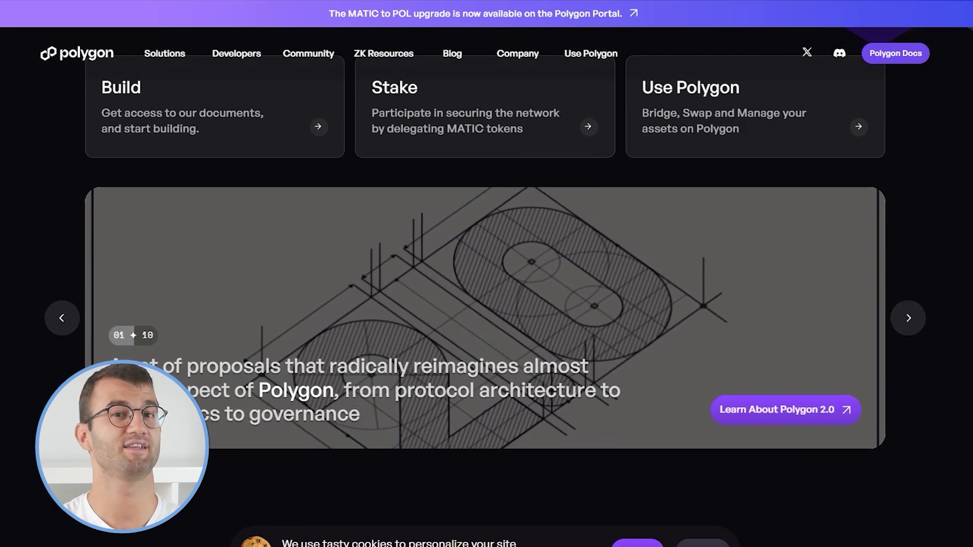
scroll(487, 274, "down", 10)
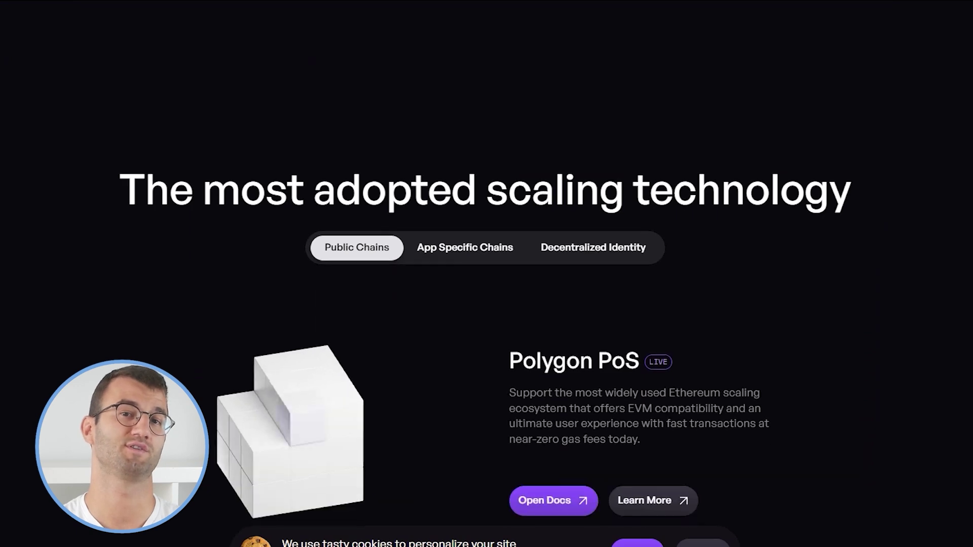
scroll(487, 273, "down", 1)
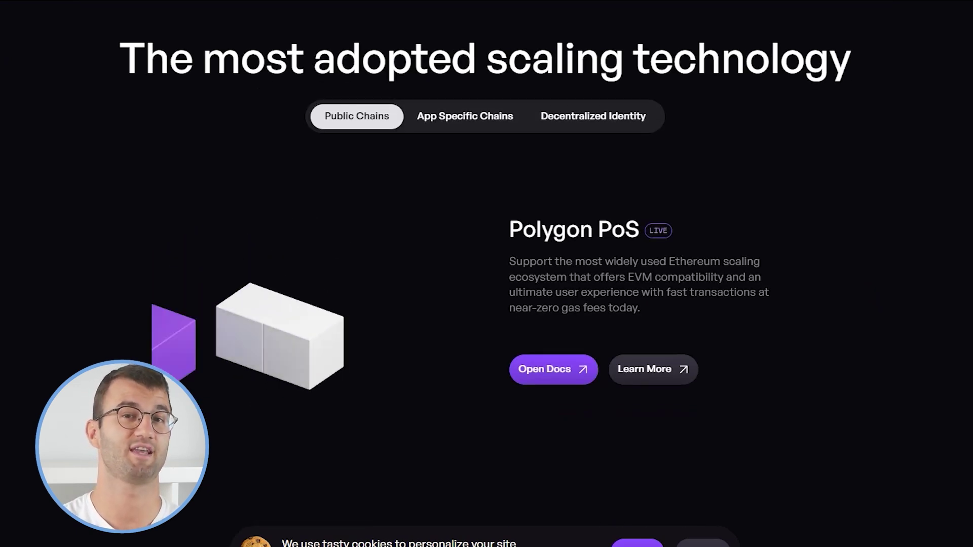
scroll(487, 273, "down", 8)
scroll(486, 274, "down", 2)
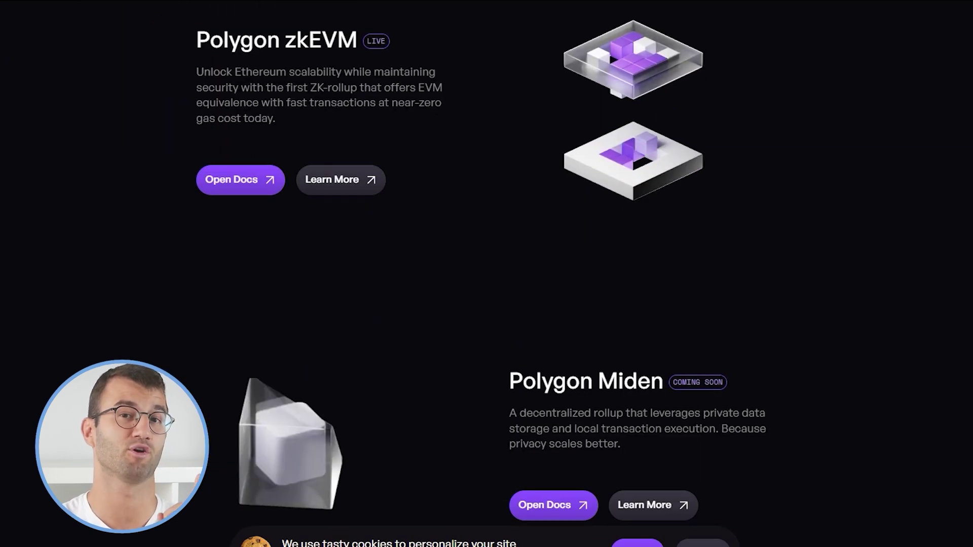
scroll(487, 274, "down", 10)
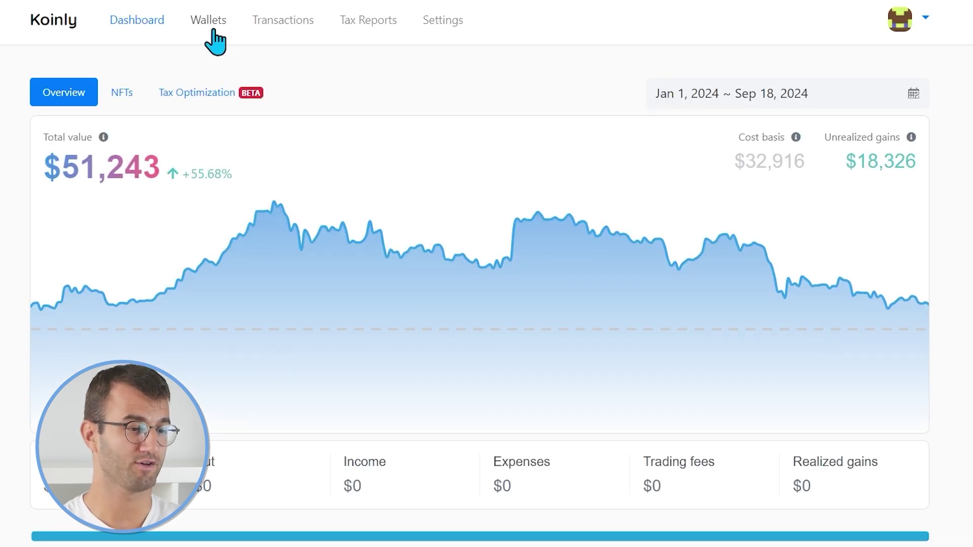
- From Wallets, add a new wallet by searching 'polygon' and choosing Polygon (MATIC)
left_click(215, 40)
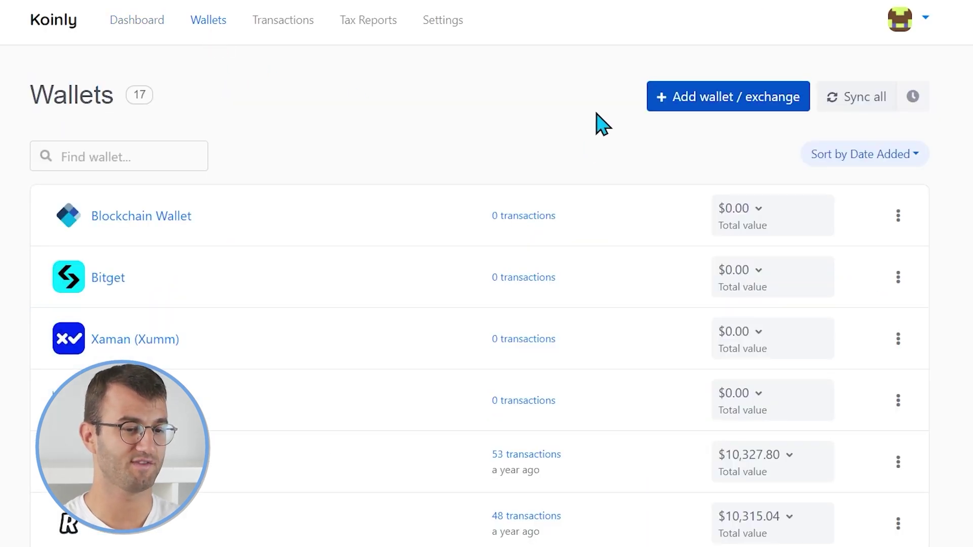
left_click(702, 115)
left_click(365, 167)
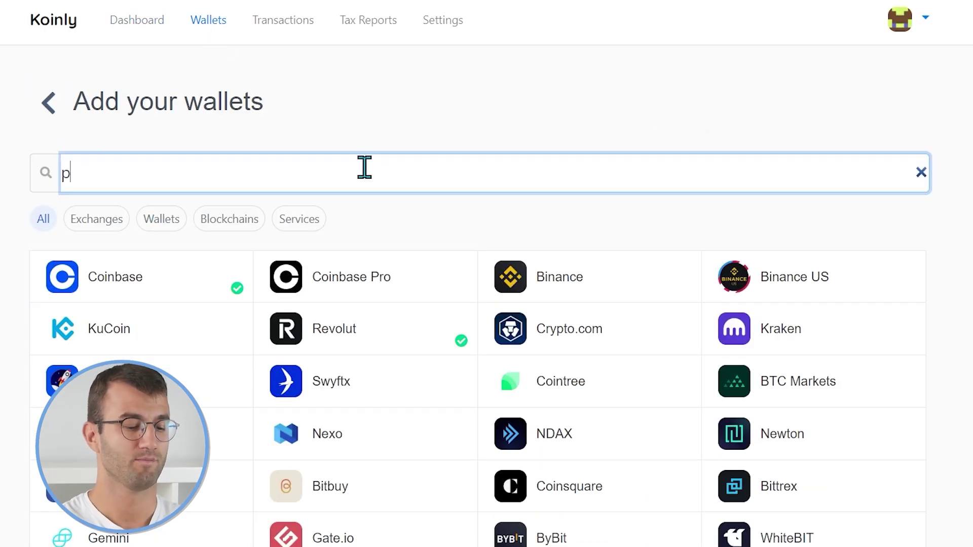
type("polygon")
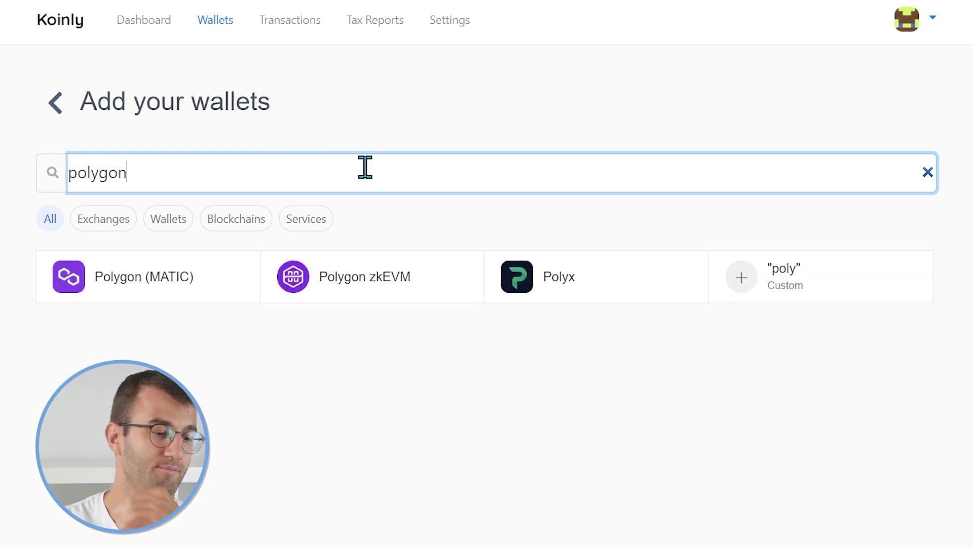
left_click(161, 303)
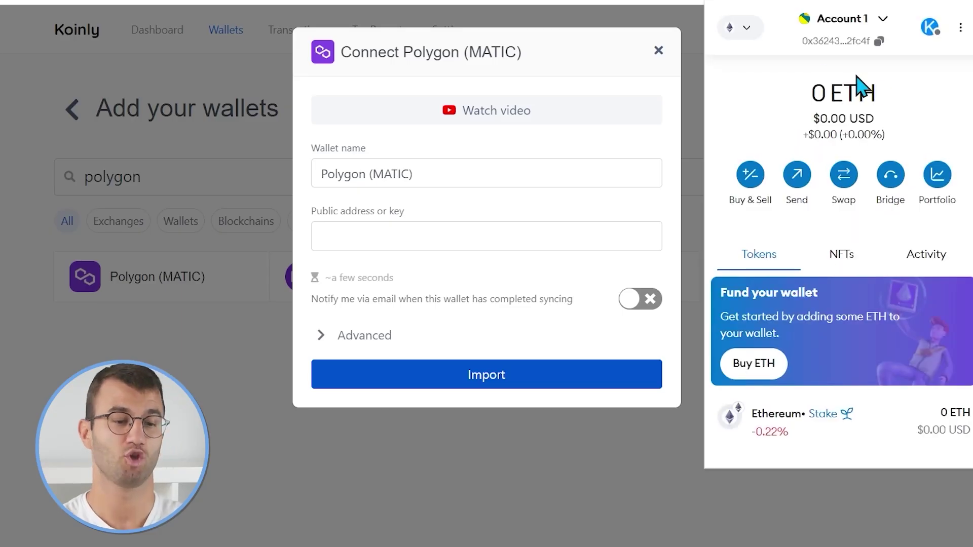
- Check the crypto wallet's network list, then select the Public address or key field
left_click(748, 28)
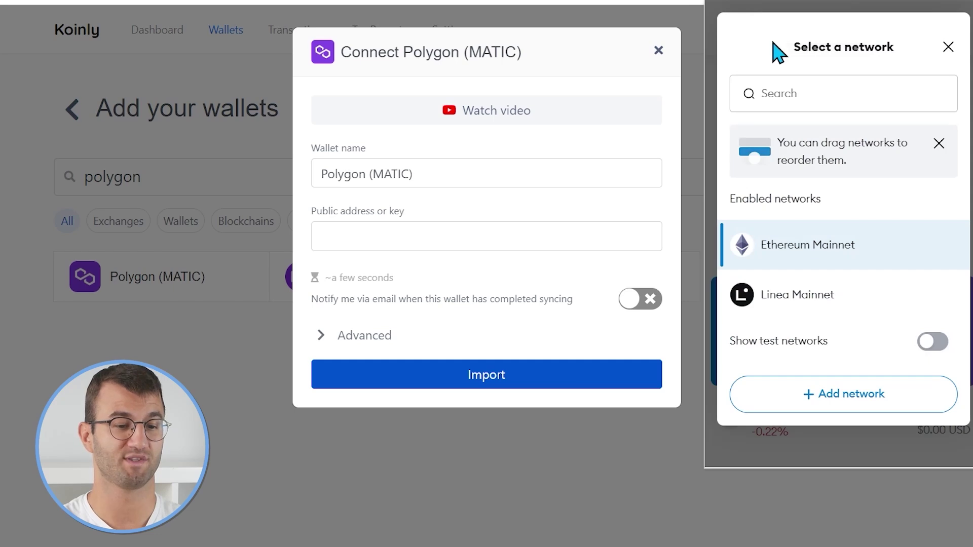
left_click(947, 48)
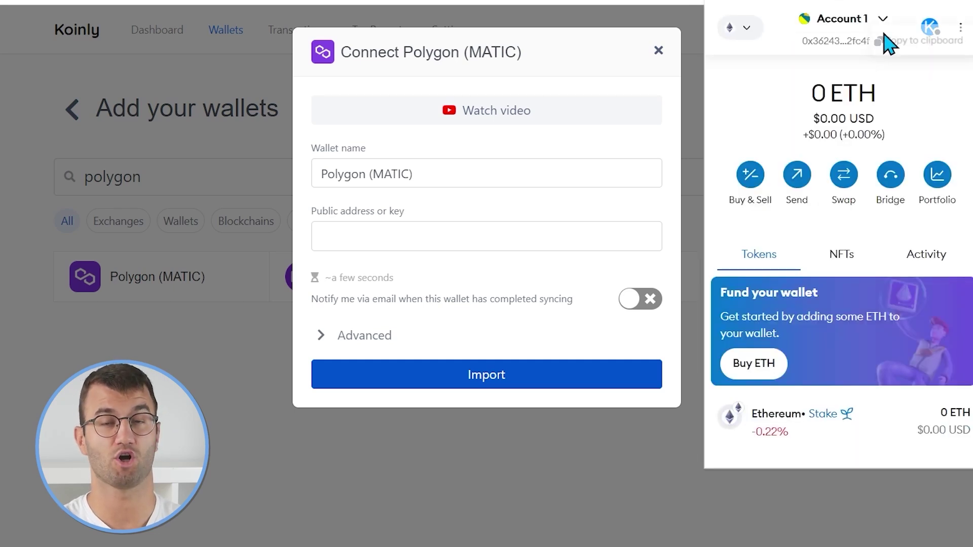
left_click(402, 247)
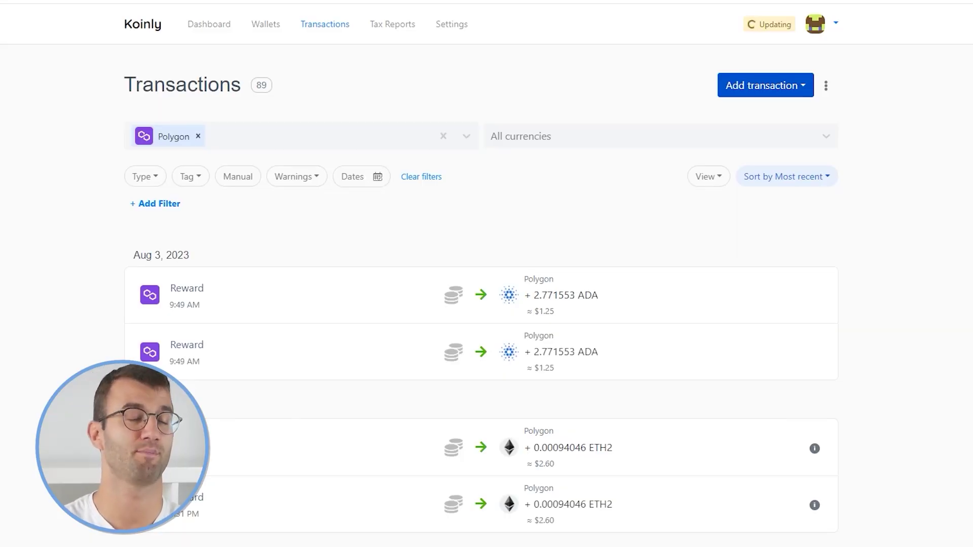
scroll(487, 274, "down", 3)
scroll(486, 274, "down", 2)
scroll(487, 273, "down", 5)
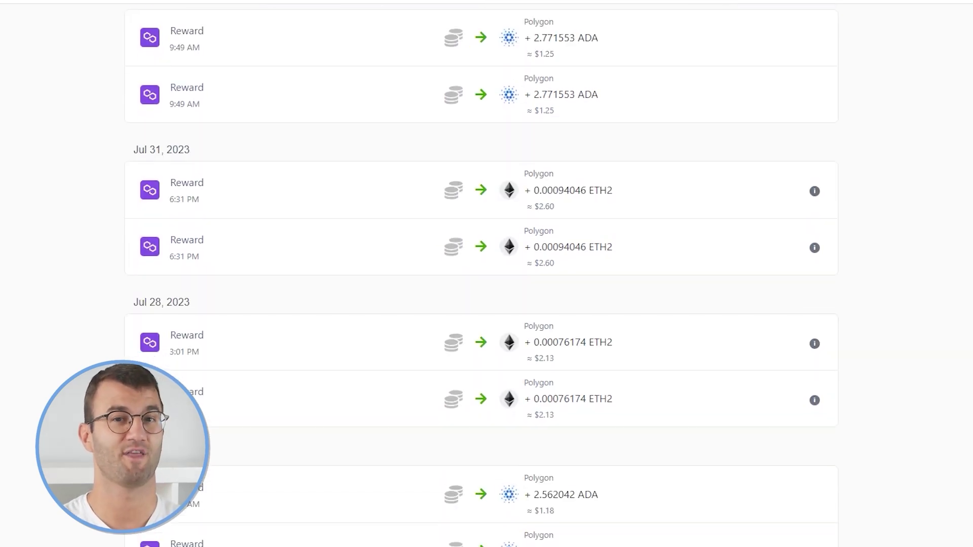
scroll(487, 274, "down", 3)
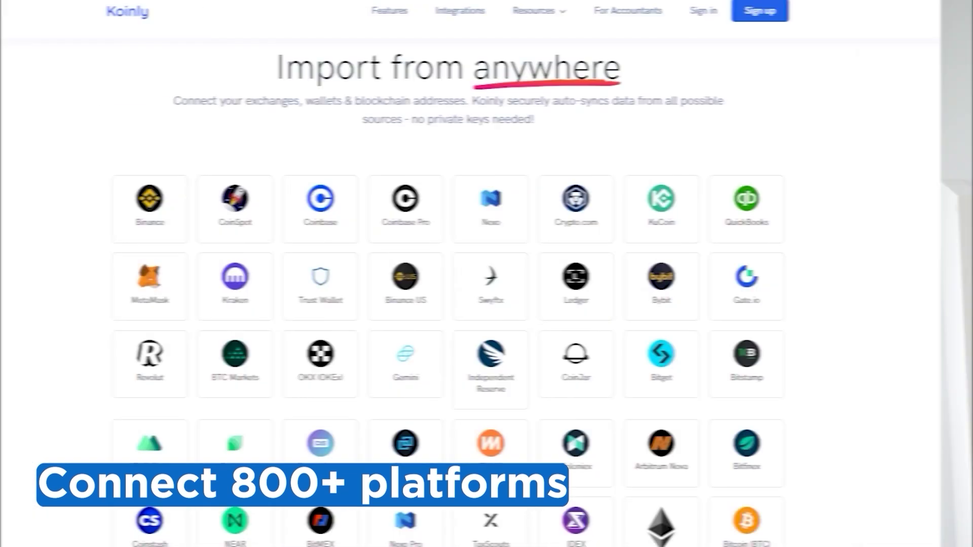
scroll(487, 274, "down", 5)
scroll(487, 274, "down", 3)
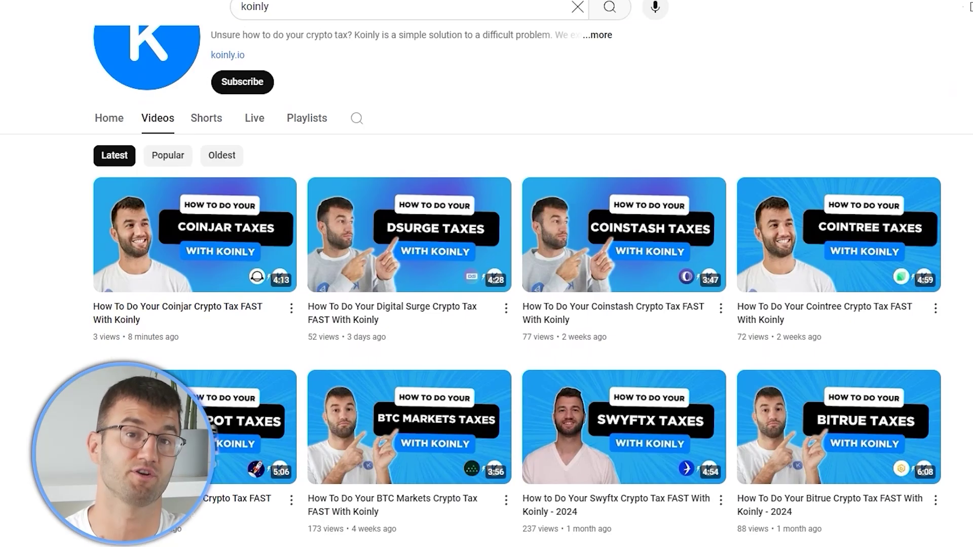
scroll(487, 274, "down", 2)
scroll(488, 283, "down", 5)
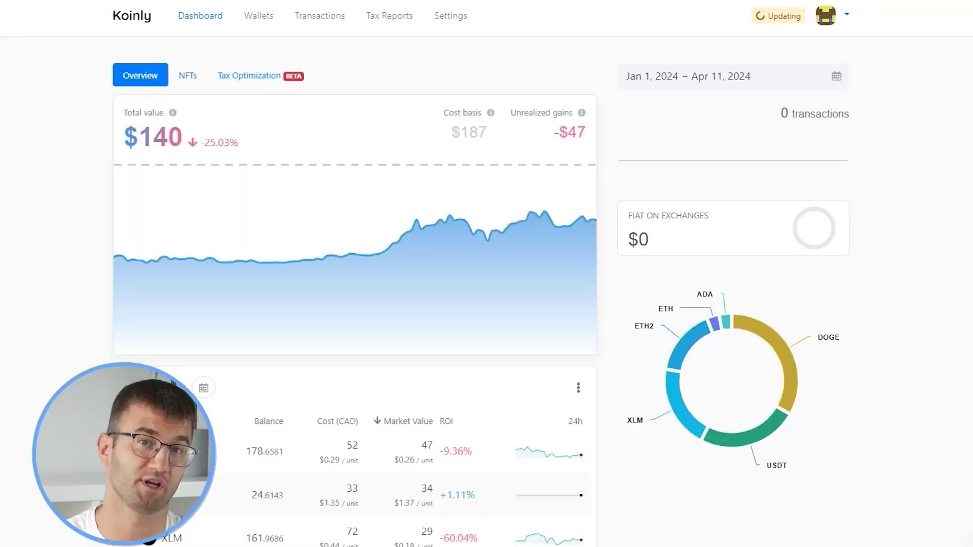
scroll(355, 274, "down", 5)
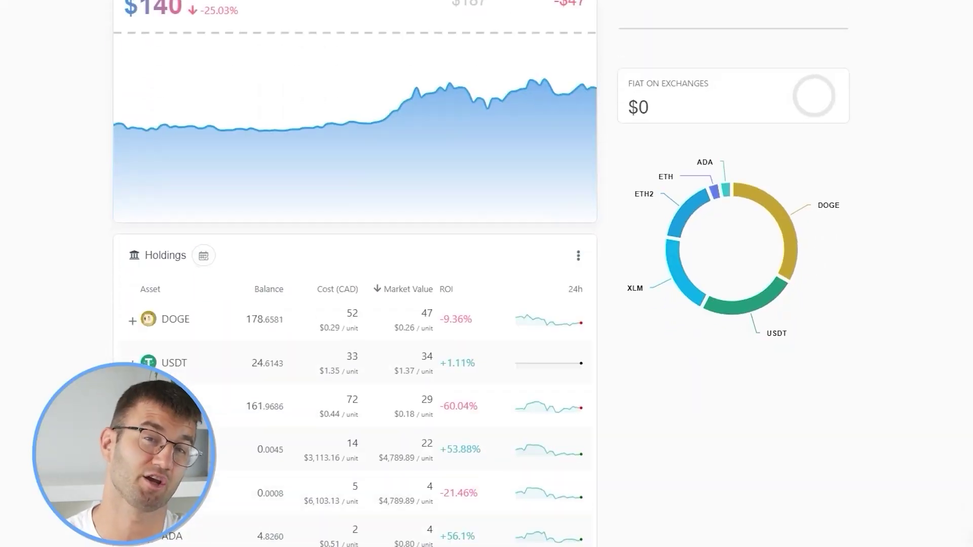
scroll(785, 112, "down", 2)
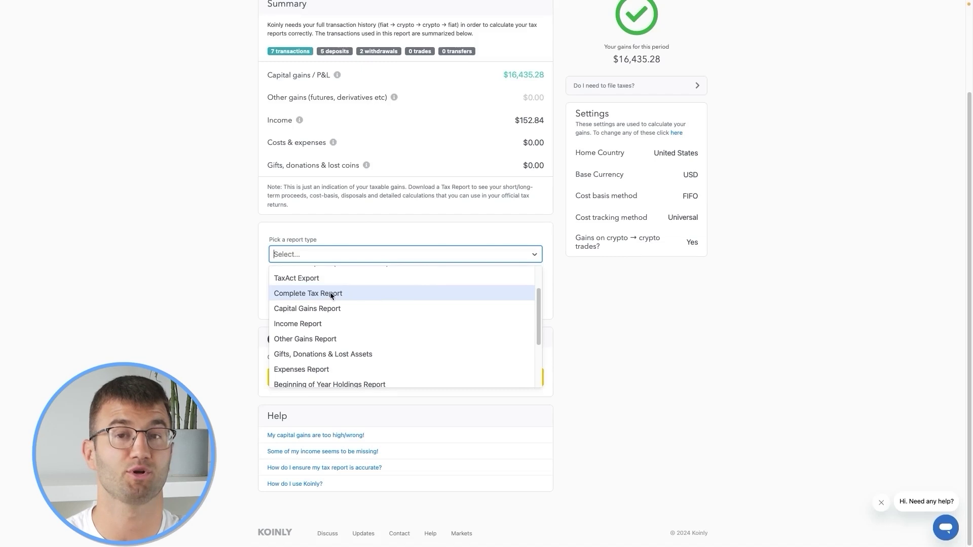
- Download the 2023 Complete Tax Report and scroll through its IRS Schedule D pages
left_click(330, 292)
left_click(430, 277)
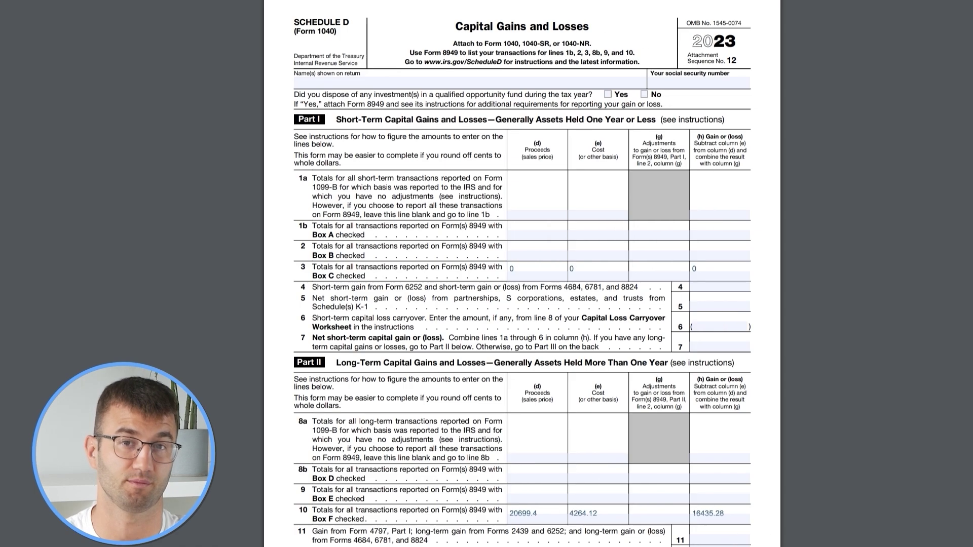
scroll(523, 274, "down", 5)
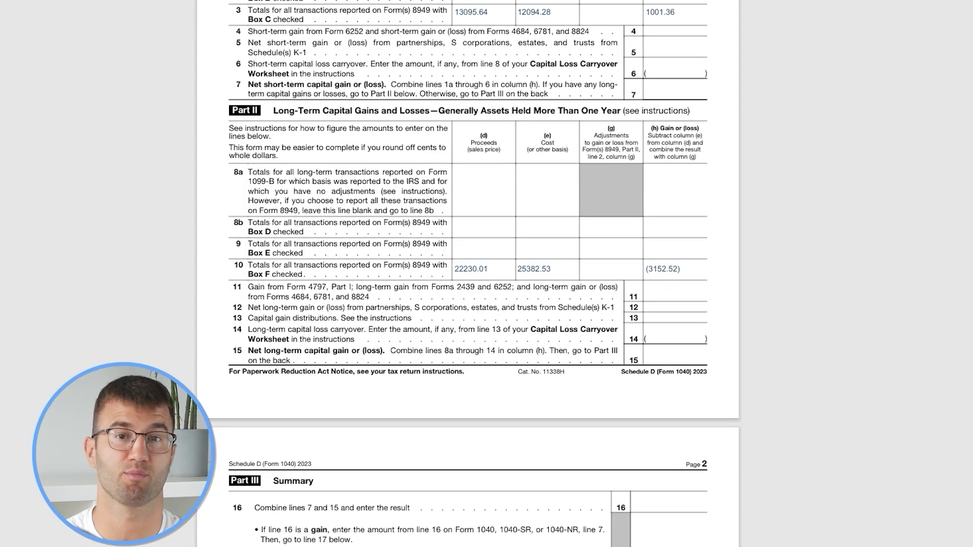
scroll(468, 274, "up", 5)
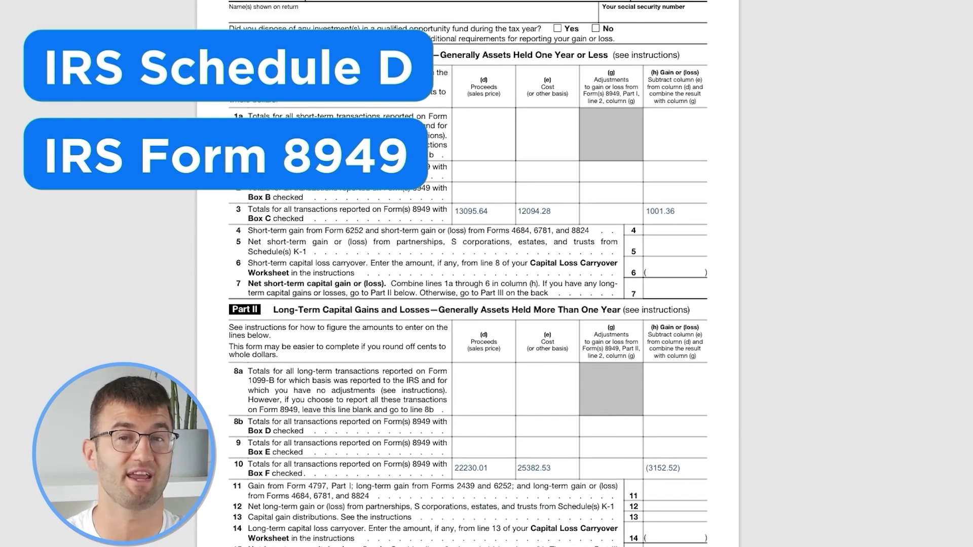